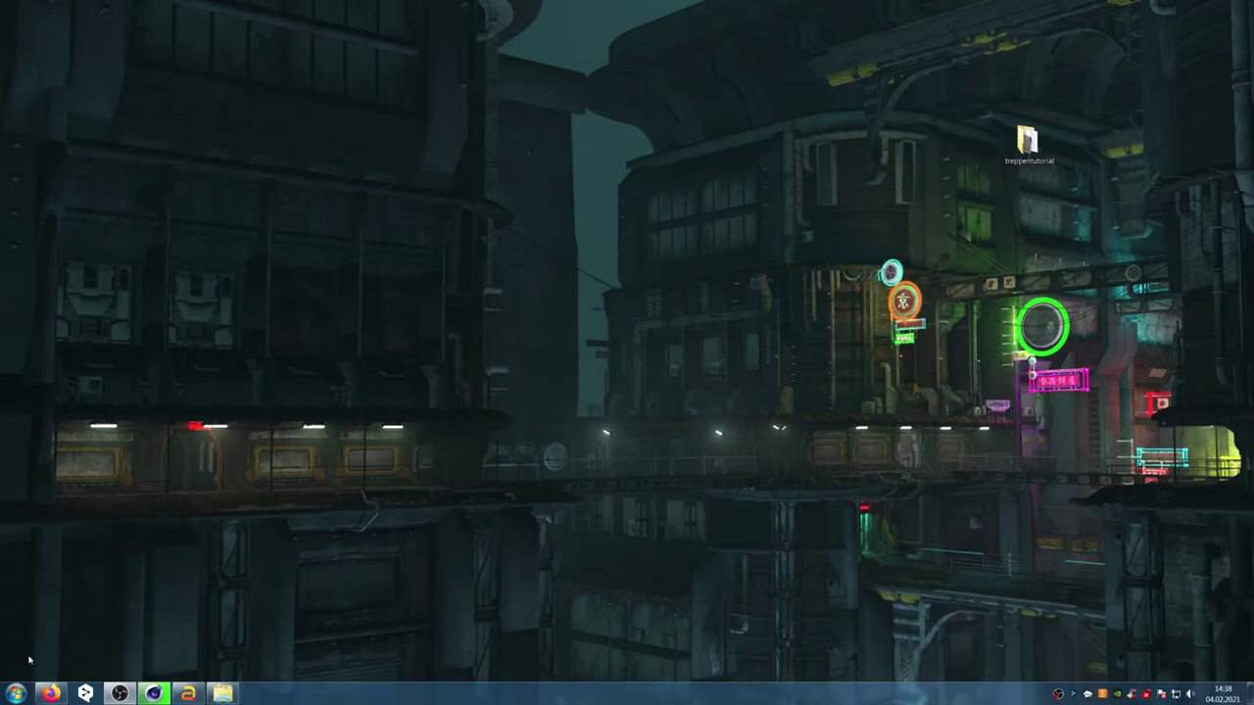
Bring the browser forward and replay the stair-walking clip several times from the start.
click(51, 693)
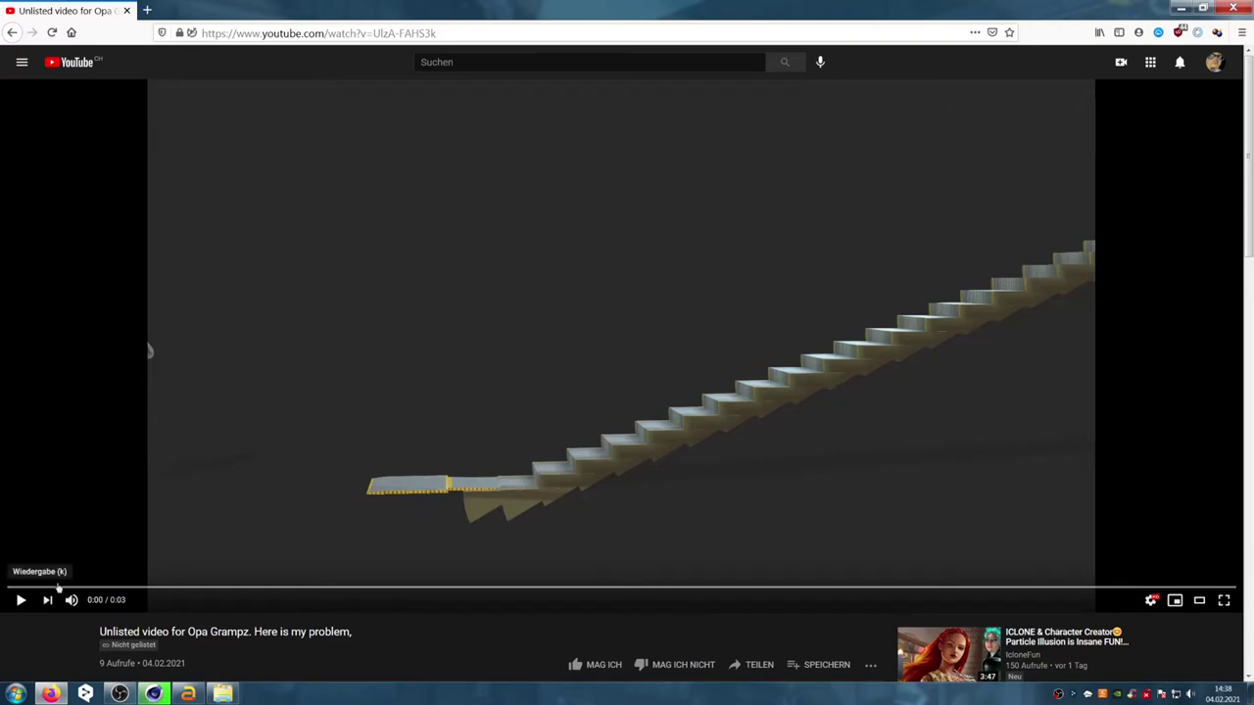
click(21, 600)
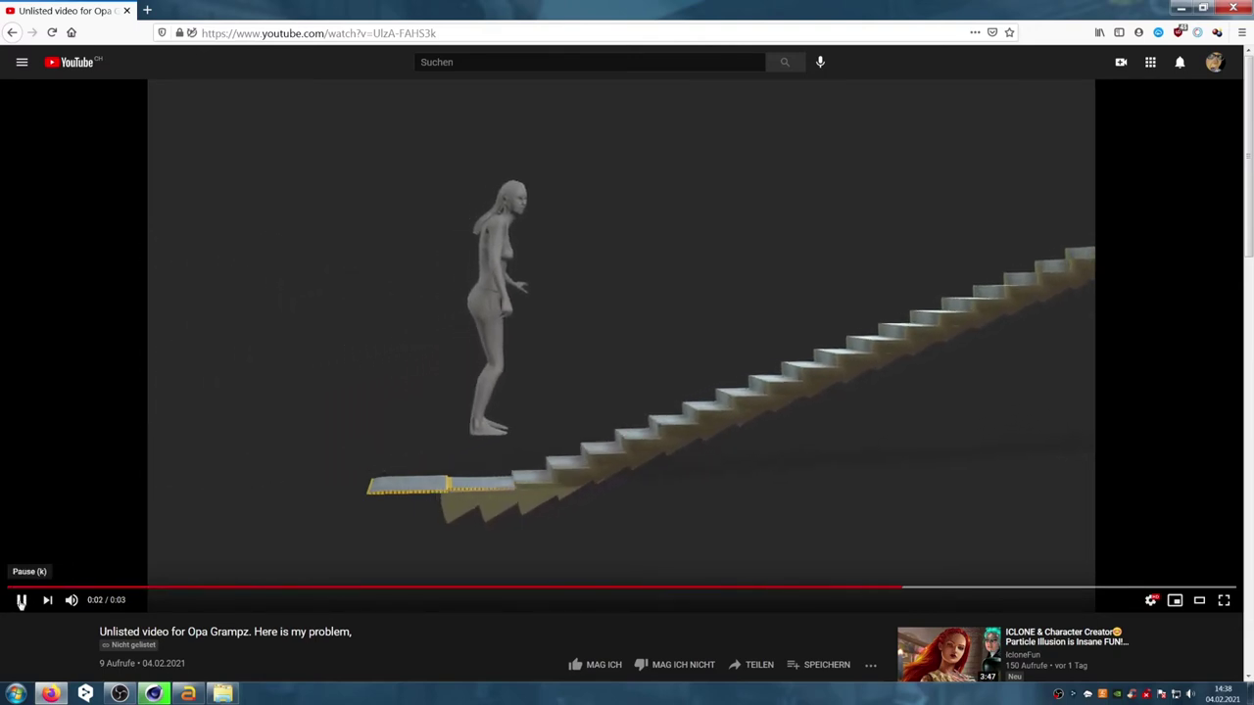
click(21, 599)
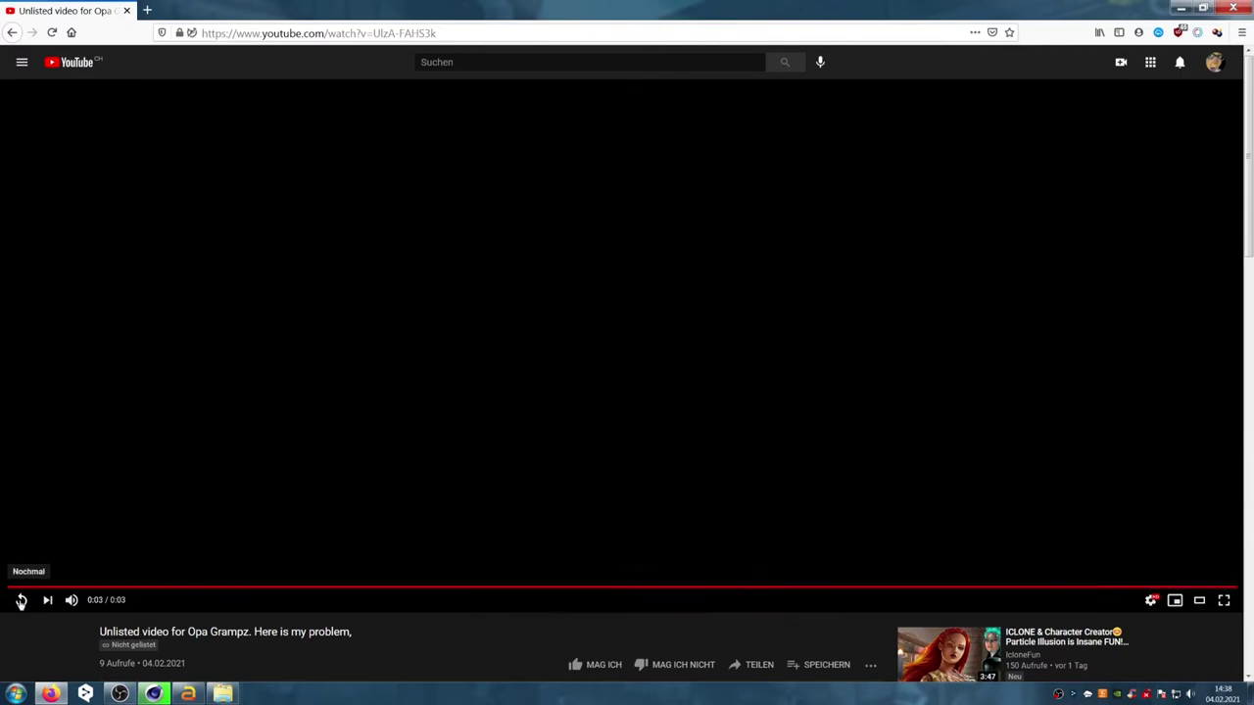
click(21, 599)
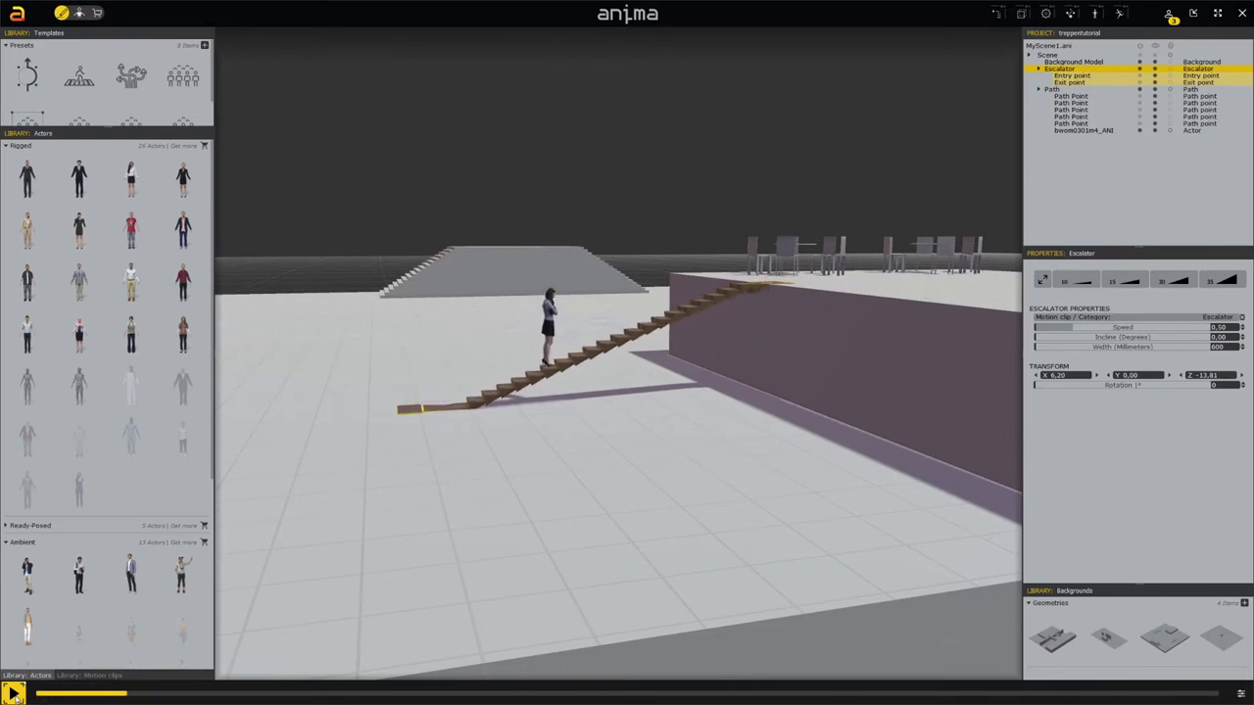
Stop the Anima preview of the woman climbing the escalator stairs.
click(14, 694)
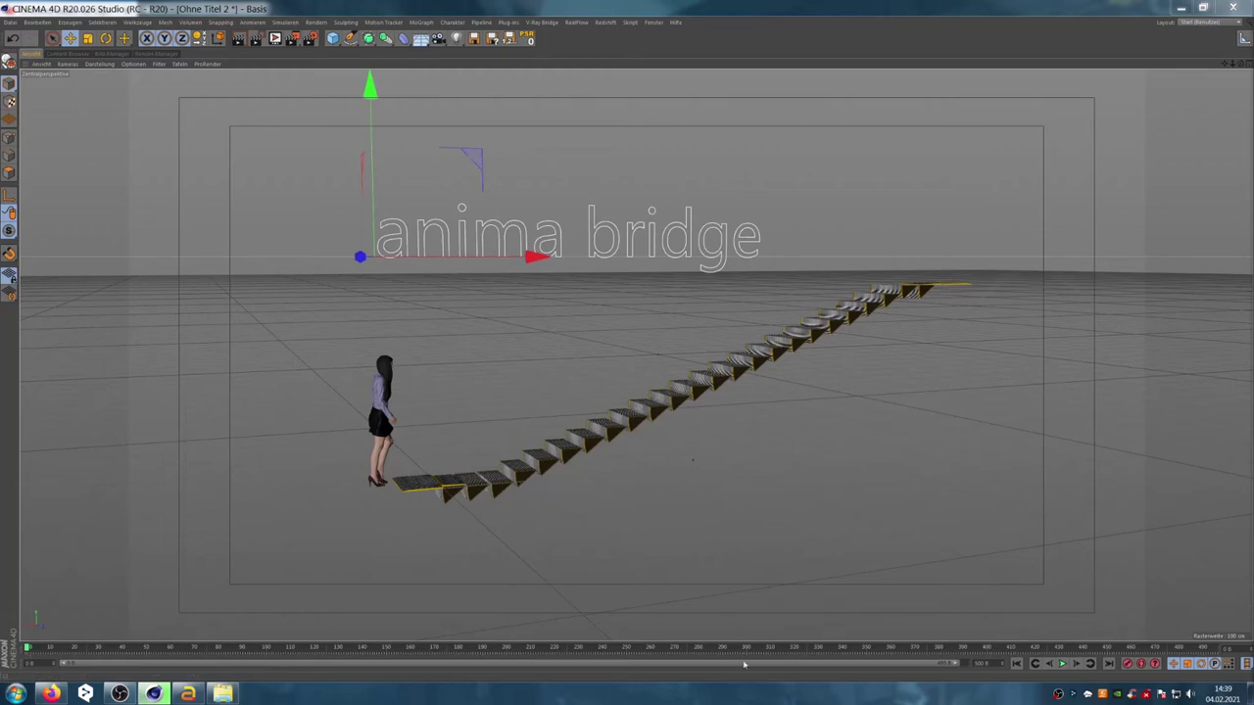
Play the woman's bridged stair-climbing animation in the Cinema 4D timeline.
click(1060, 663)
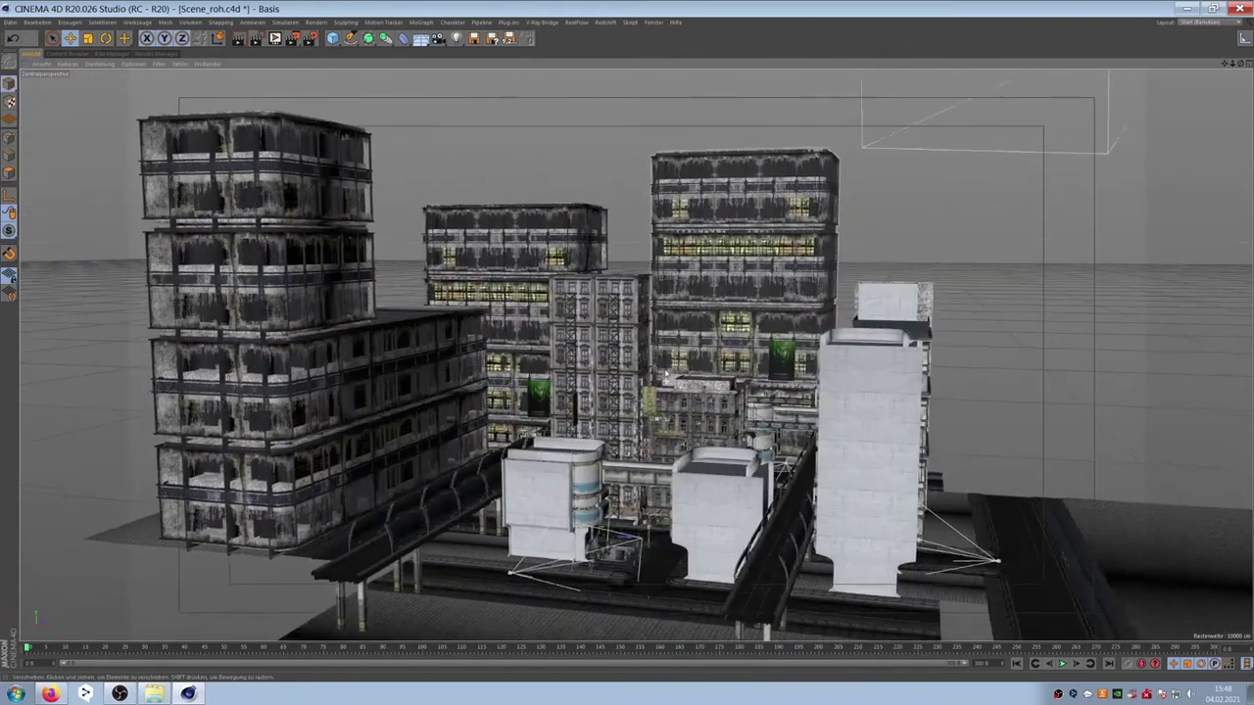
Orbit and zoom the viewport in on the front of the city buildings.
alt+drag(665, 376, 676, 375)
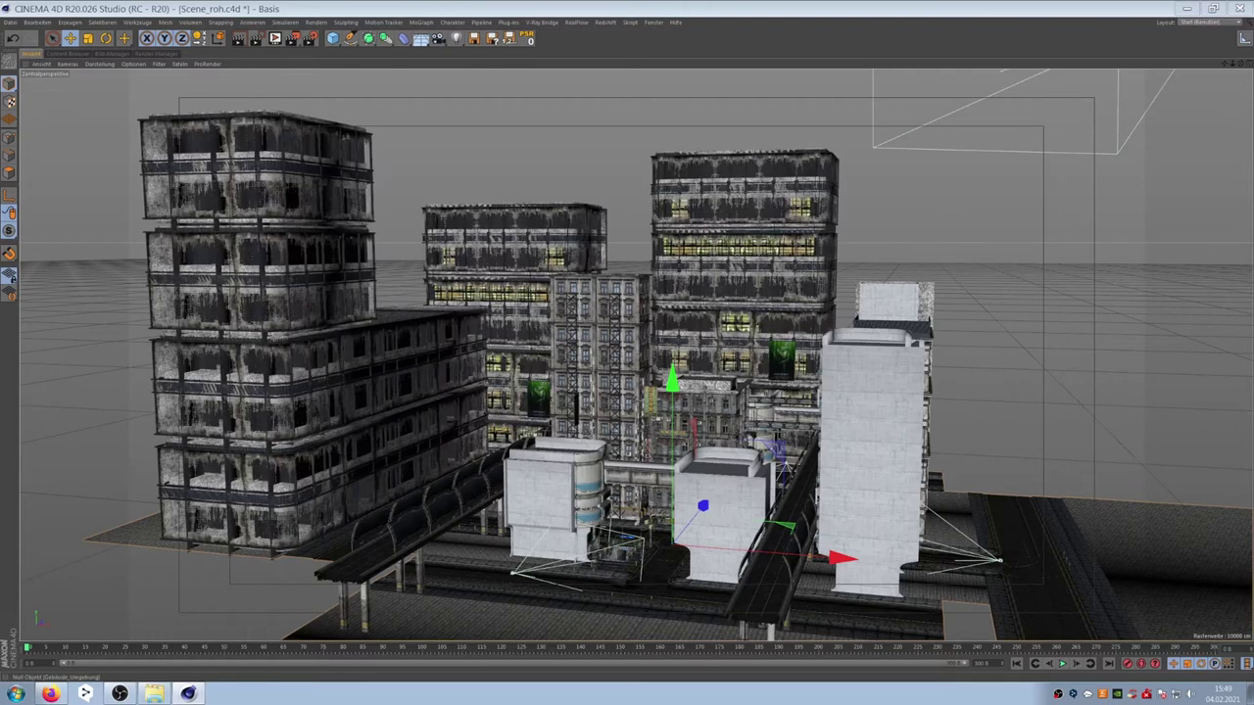
alt+drag(885, 204, 586, 359)
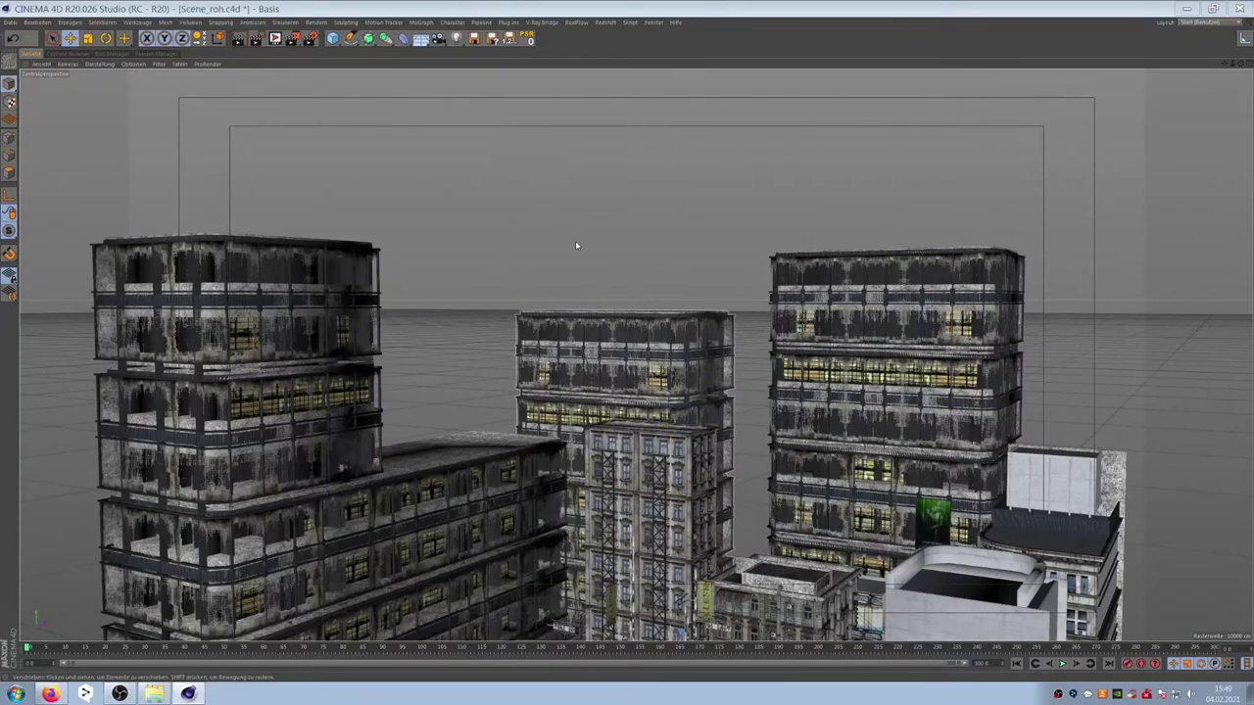
click(655, 23)
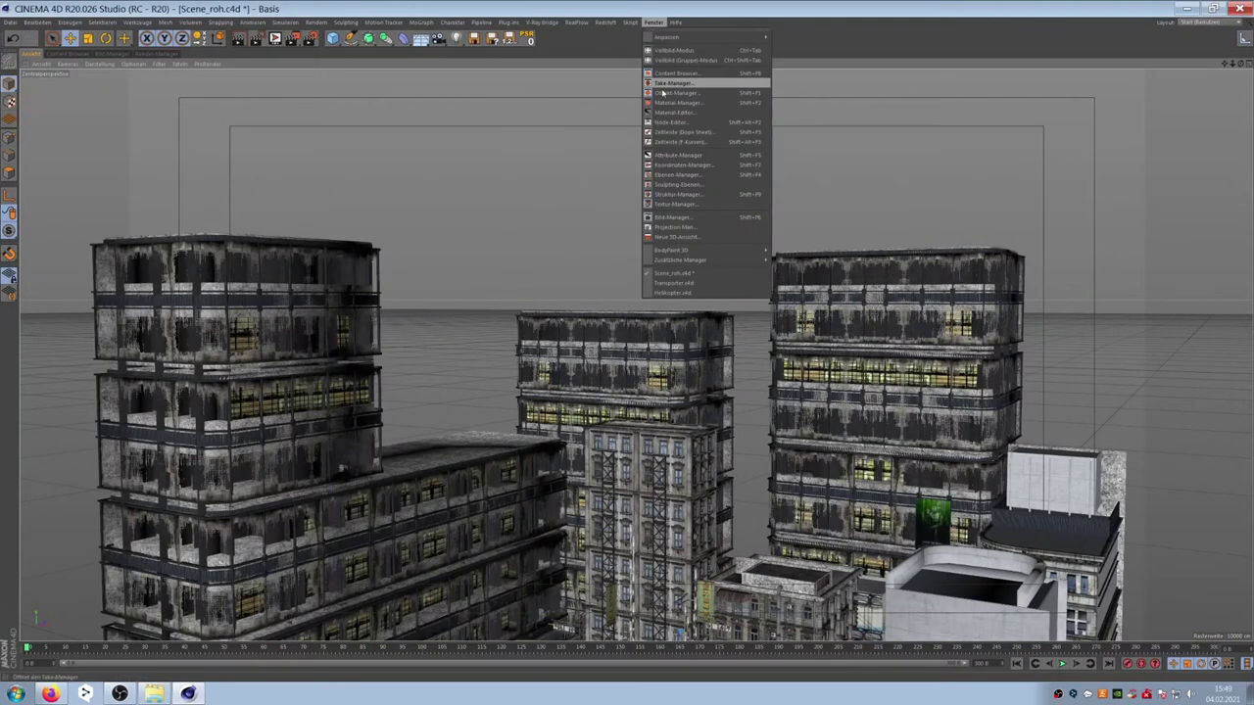
click(665, 292)
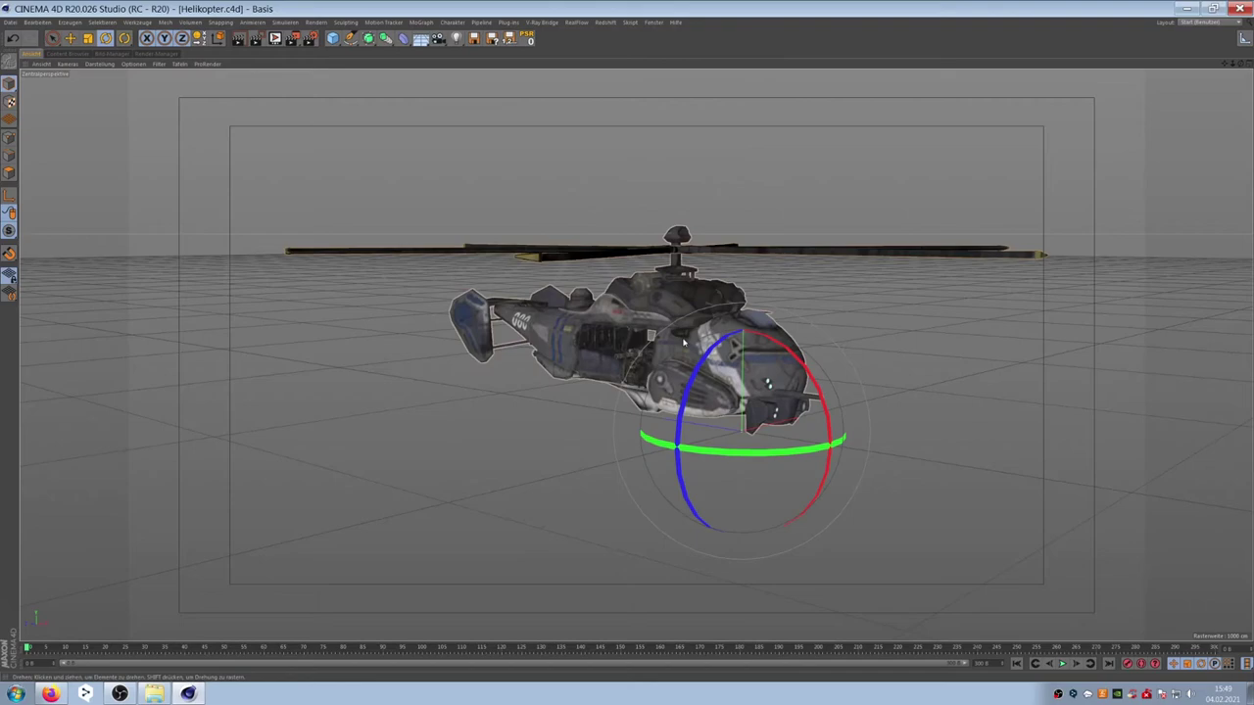
mouse_move(684, 342)
alt+mouse_down()
mouse_move(414, 330)
mouse_move(635, 343)
mouse_move(587, 345)
mouse_move(702, 395)
mouse_move(705, 372)
alt+mouse_up()
click(1061, 663)
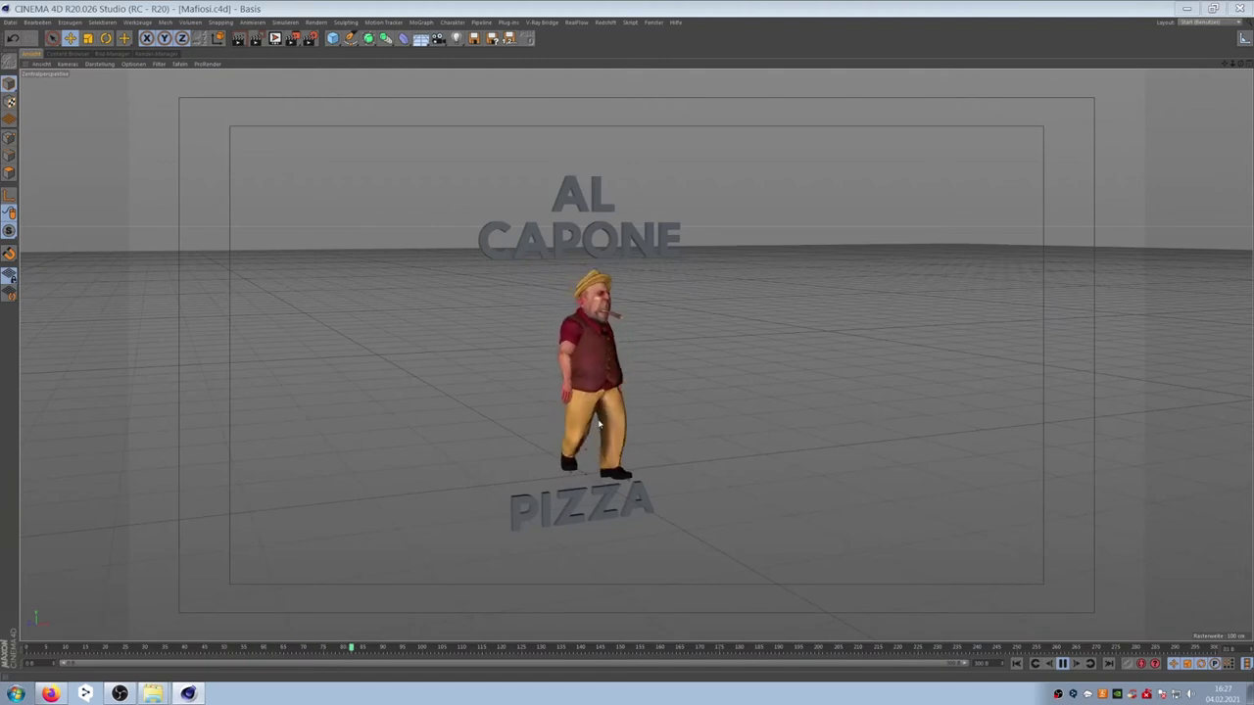
Orbit the viewport to see the Mafiosi character from behind.
mouse_move(599, 423)
alt+mouse_down()
mouse_move(662, 389)
mouse_move(931, 396)
mouse_move(599, 388)
mouse_move(637, 411)
alt+mouse_up()
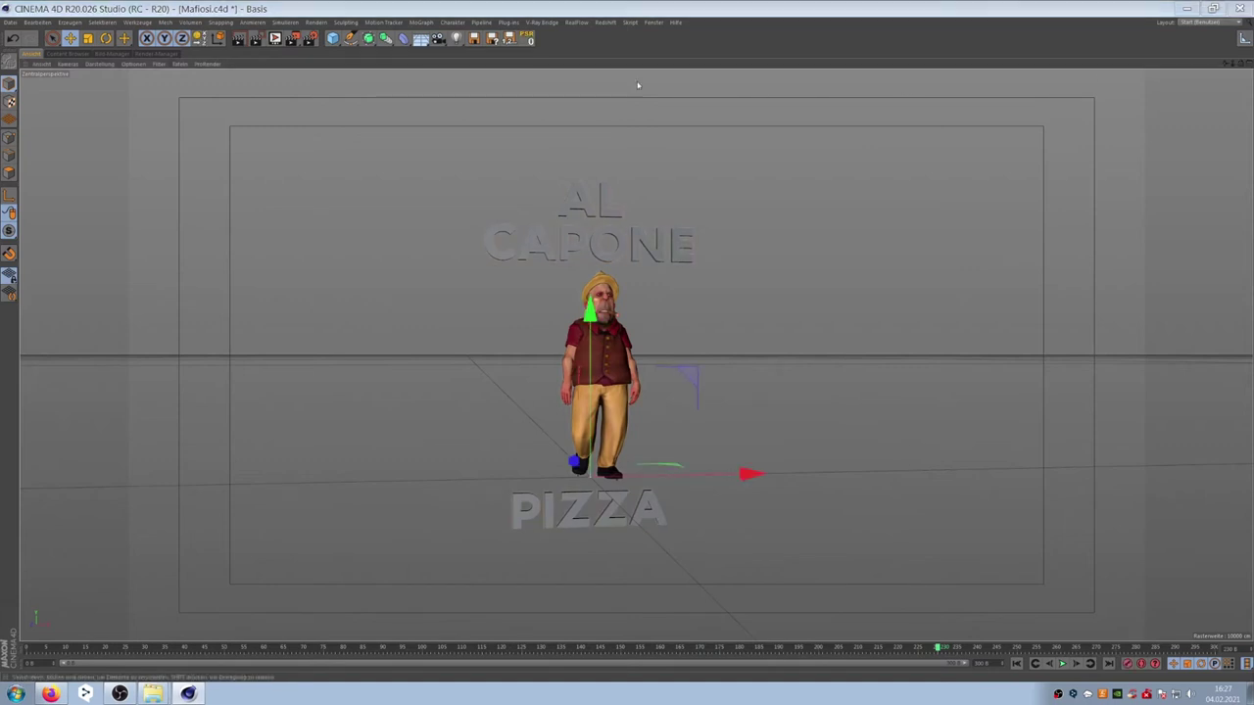
Switch back to the Scene_roh city scene and play its animation.
click(654, 23)
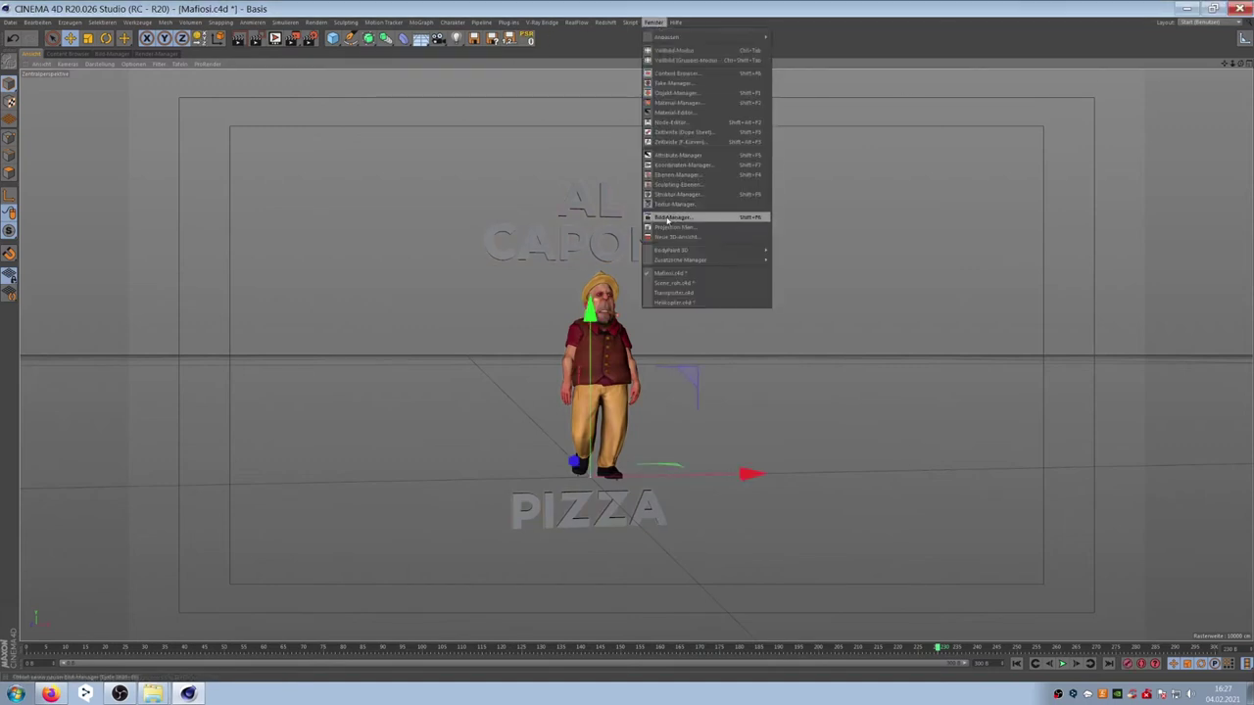
click(666, 282)
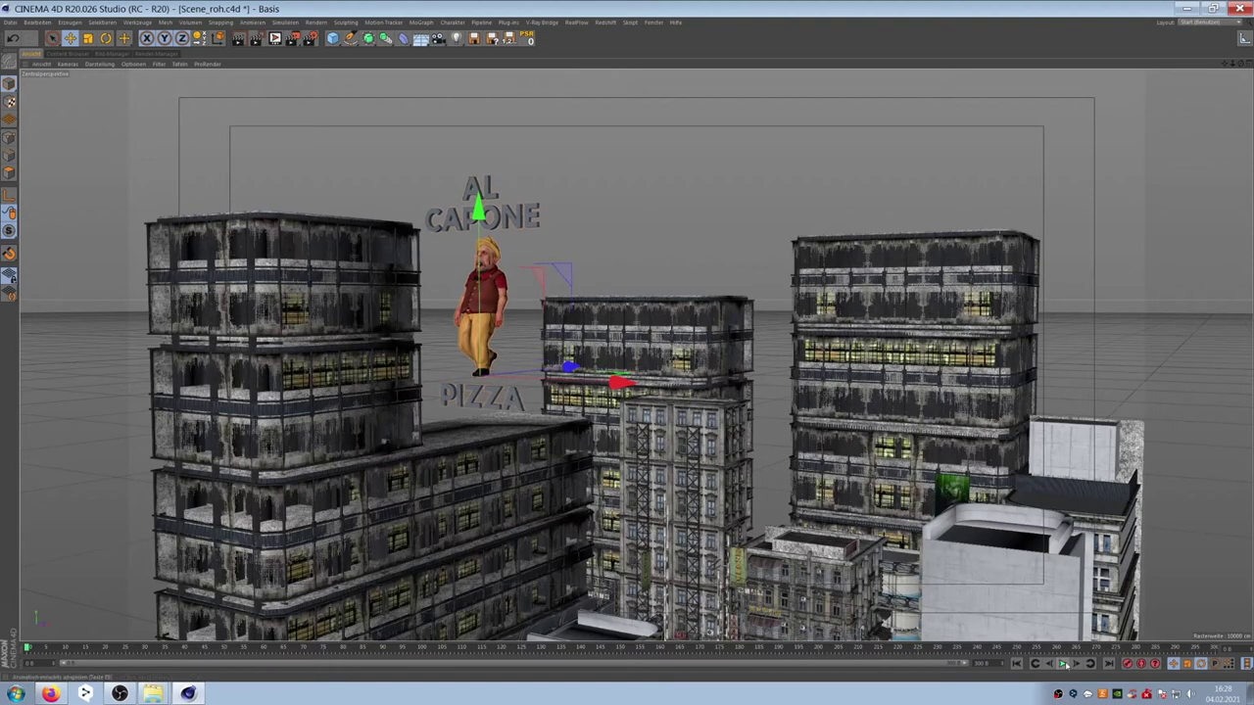
click(1063, 664)
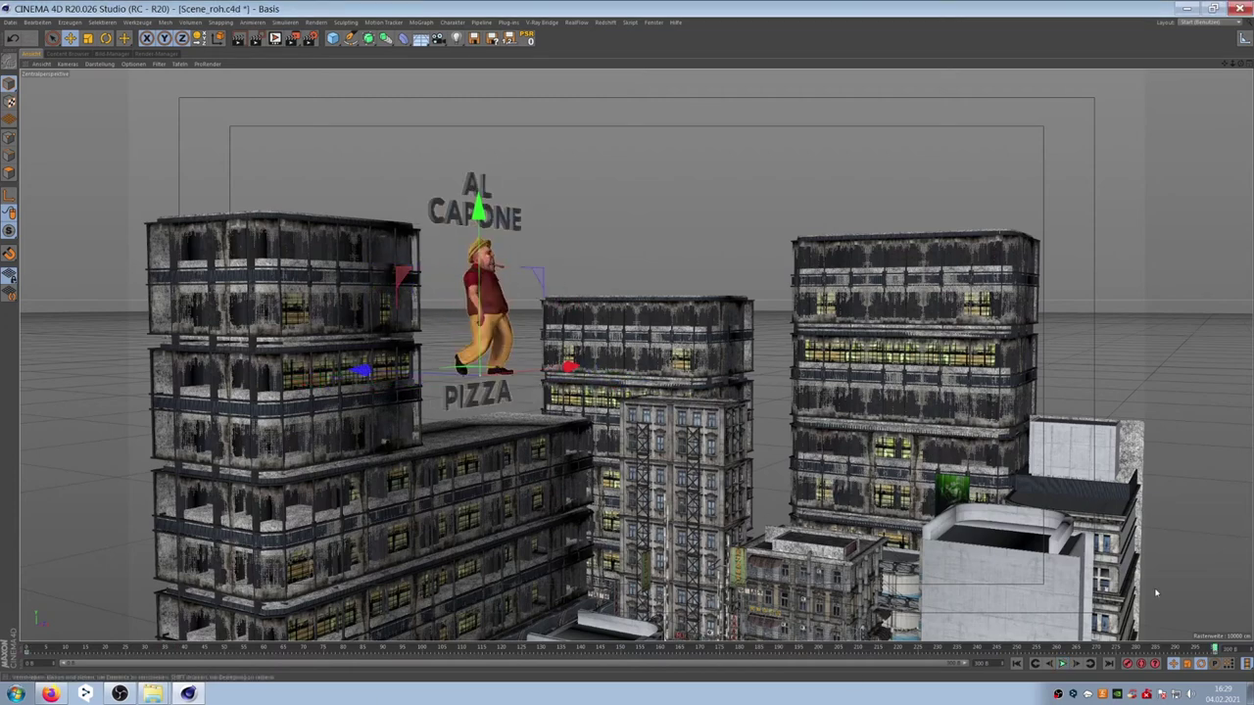
Rotate the rooftop characters and render a preview frame to the Picture Viewer.
key(r)
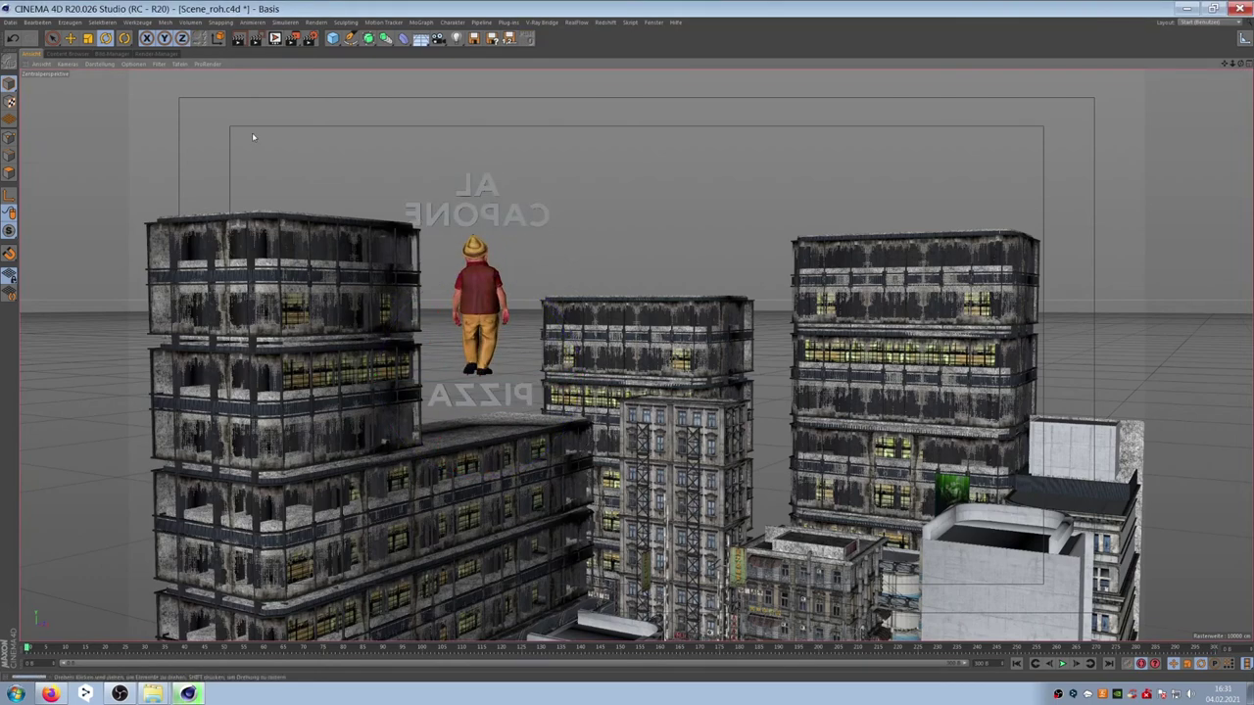
key(shift+r)
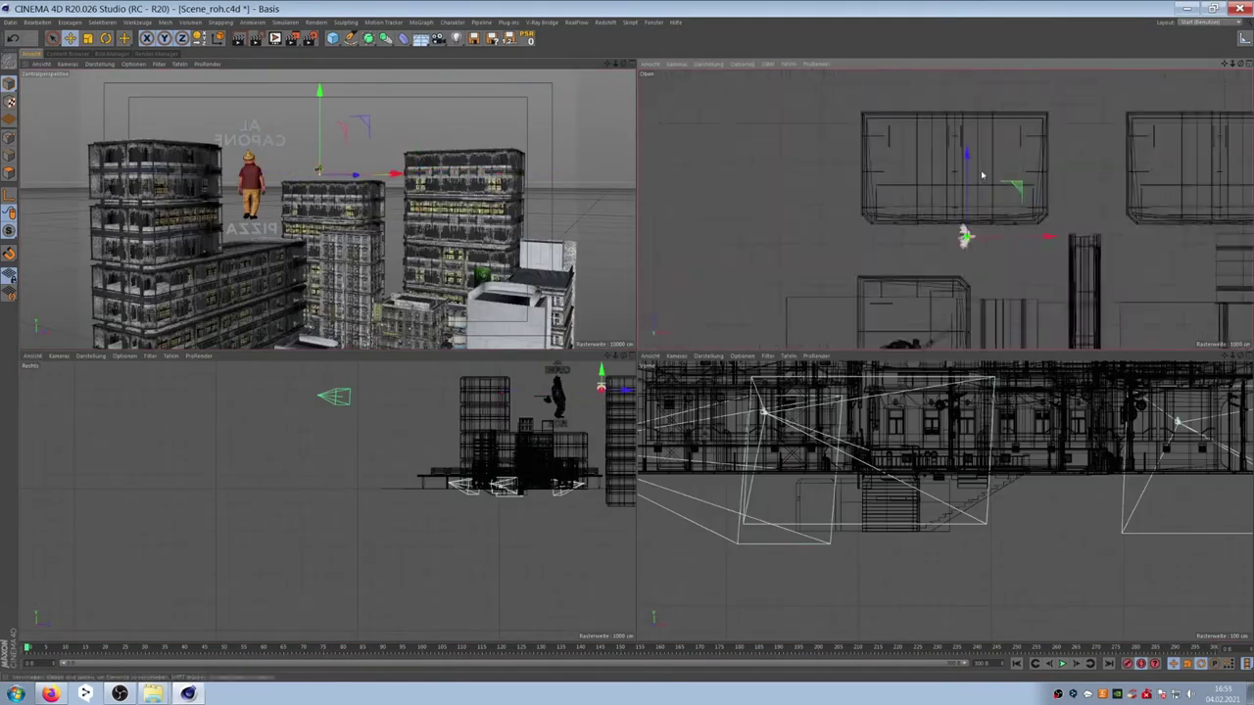
key(r)
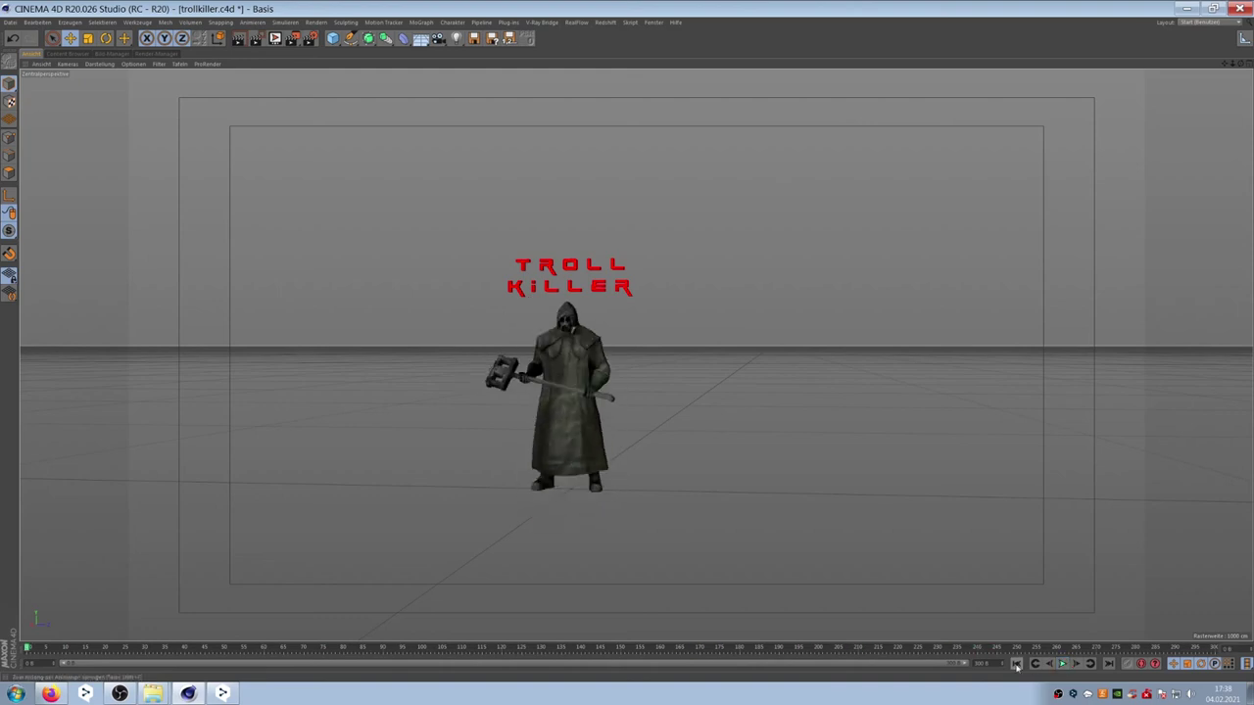
Stop playback and return the timeline to frame 0.
click(1016, 663)
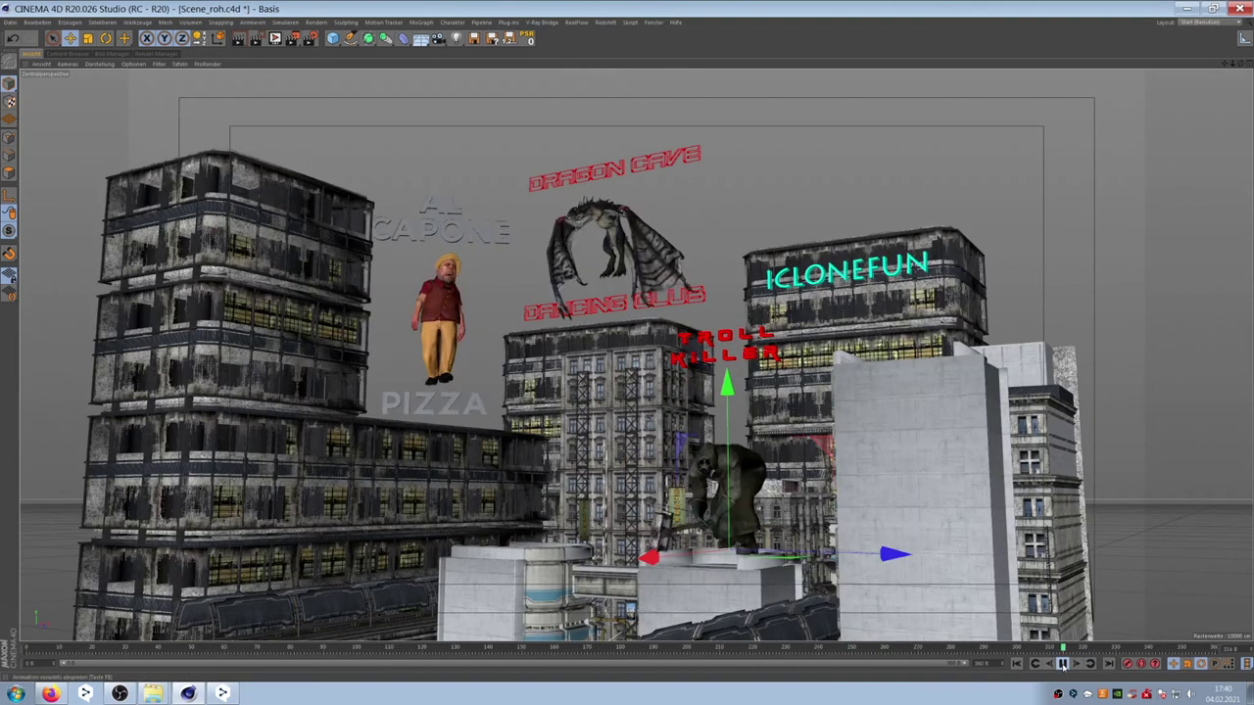